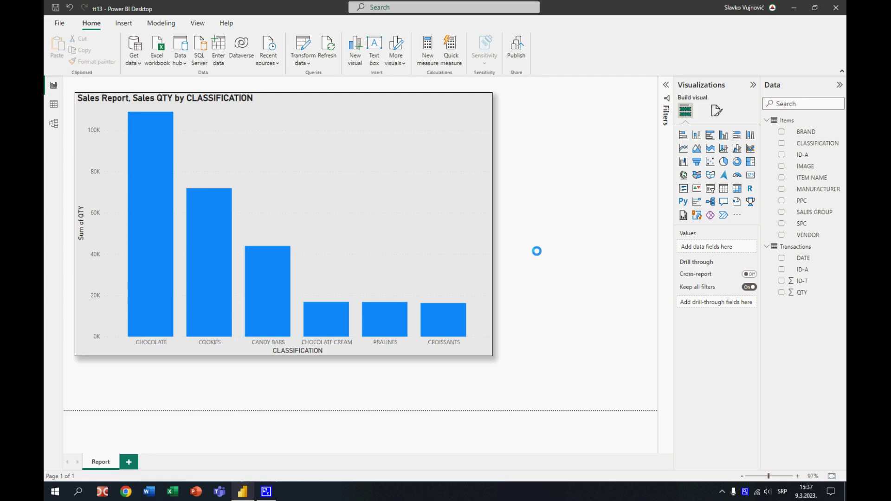
- Add the SPC field to the tooltips of the sales by classification column chart, aggregated as Maximum
{"action": "mouse_move", "coordinate": [785, 248]}
{"action": "mouse_move", "coordinate": [787, 118]}
{"action": "left_click", "coordinate": [335, 158]}
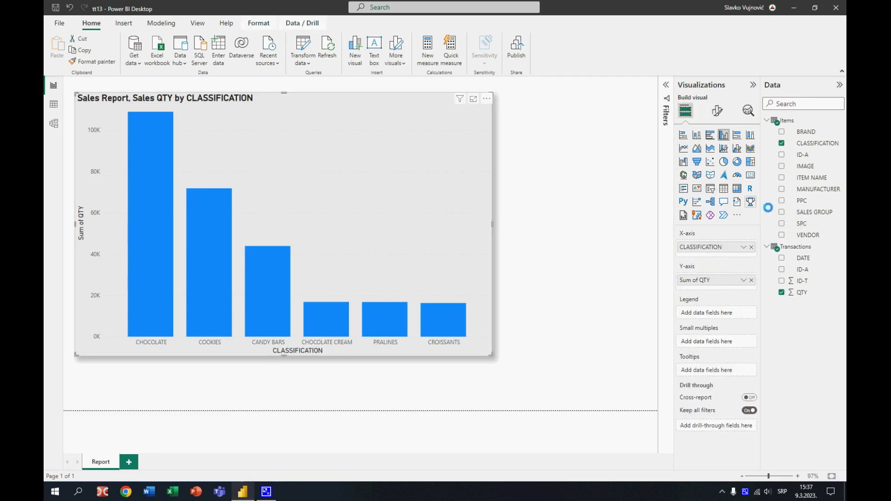
{"action": "left_click_drag", "start_coordinate": [803, 223], "coordinate": [738, 369]}
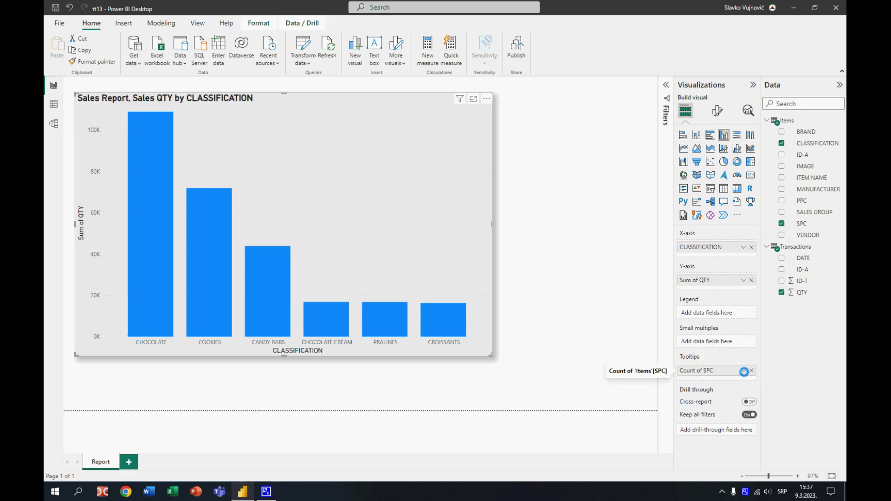
{"action": "left_click", "coordinate": [744, 371]}
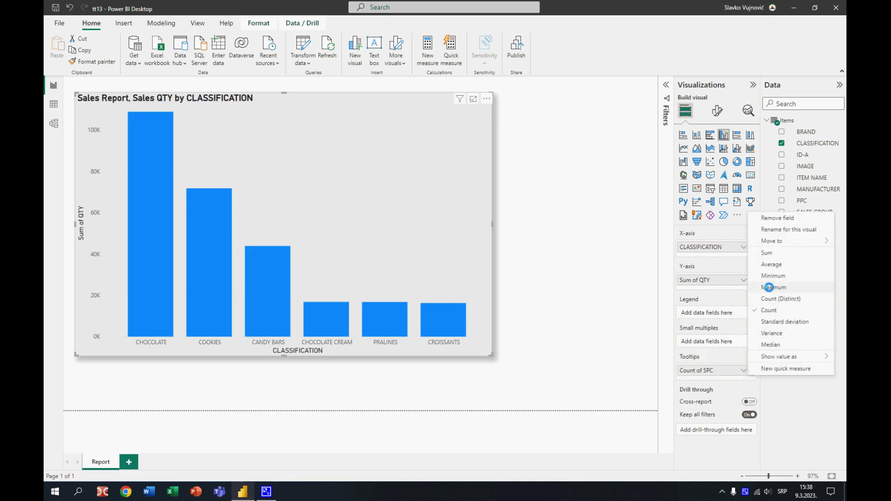
{"action": "left_click", "coordinate": [769, 287]}
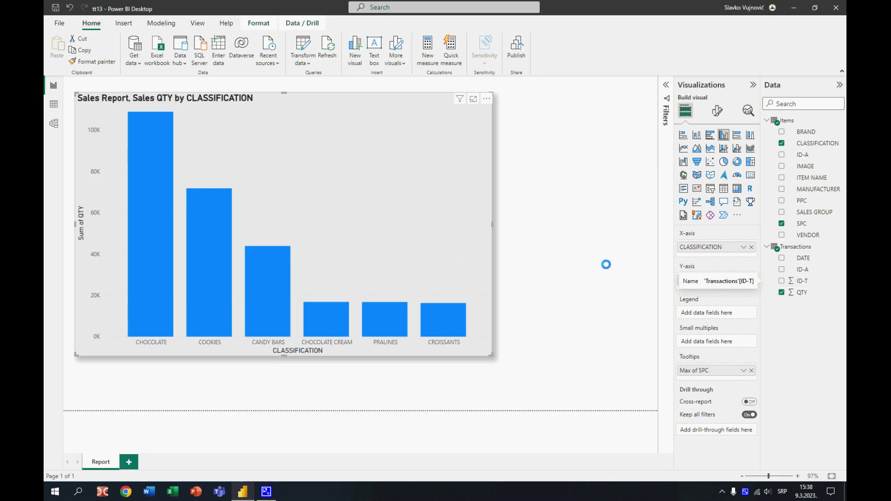
- Check the CHOCOLATE column's tooltip, and remove the SPC field from the chart's tooltips
{"action": "mouse_move", "coordinate": [145, 246]}
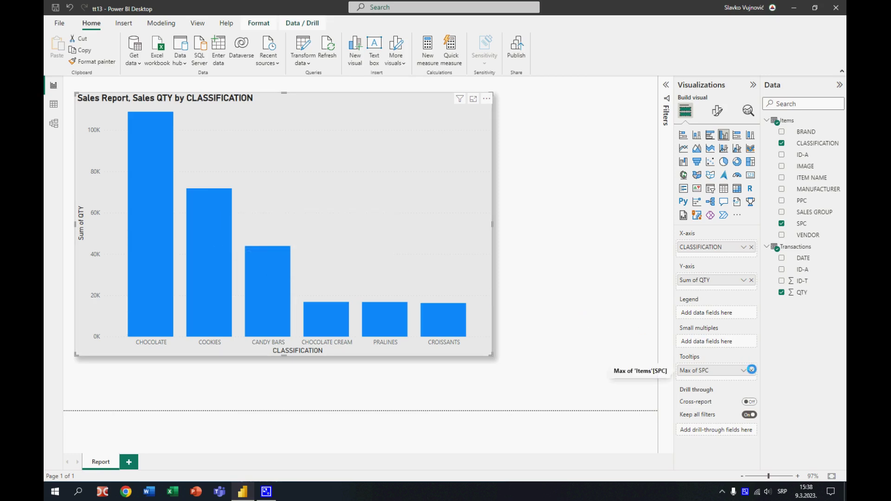
{"action": "left_click", "coordinate": [751, 369]}
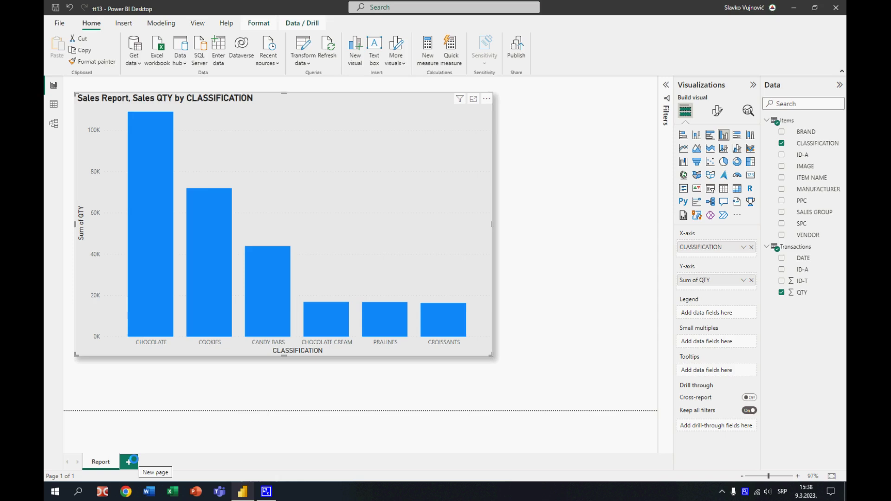
- Add a new report page and name it RPT
{"action": "left_click", "coordinate": [132, 461]}
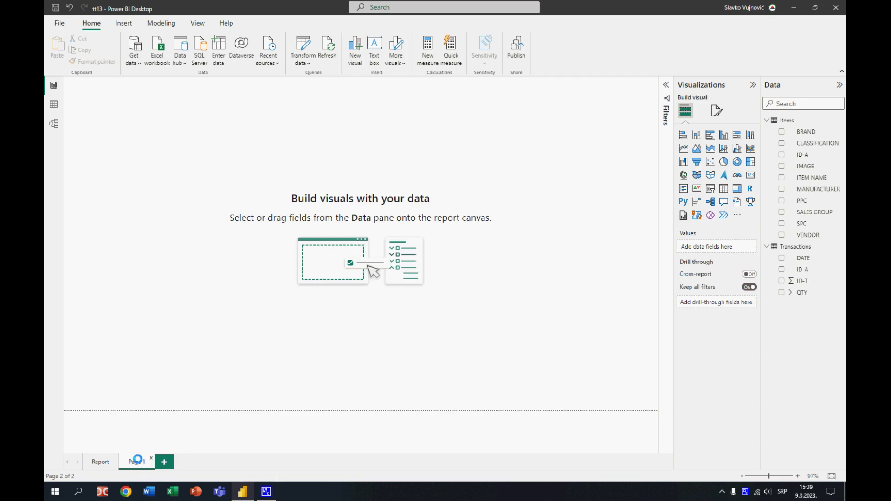
{"action": "type", "text": "RM"}
{"action": "left_click", "coordinate": [205, 317]}
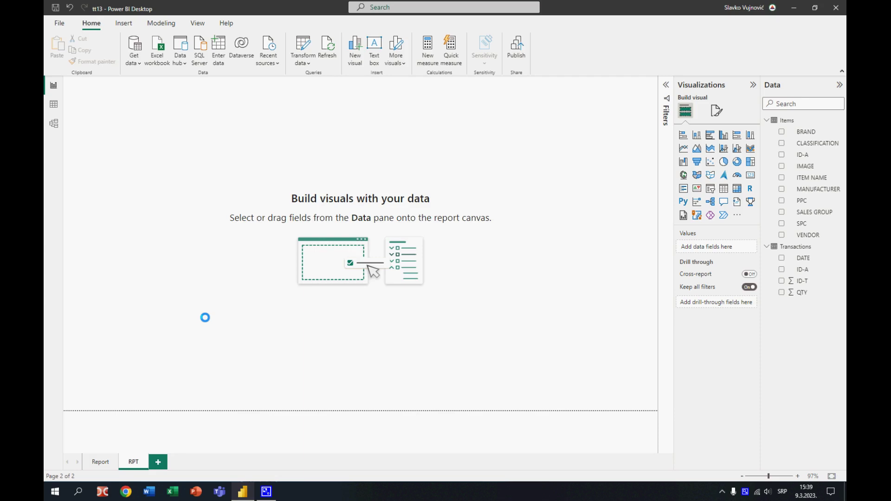
- Set the RPT page's canvas type to Custom with a height of 300 px and a width of 400 px
{"action": "left_click", "coordinate": [717, 109]}
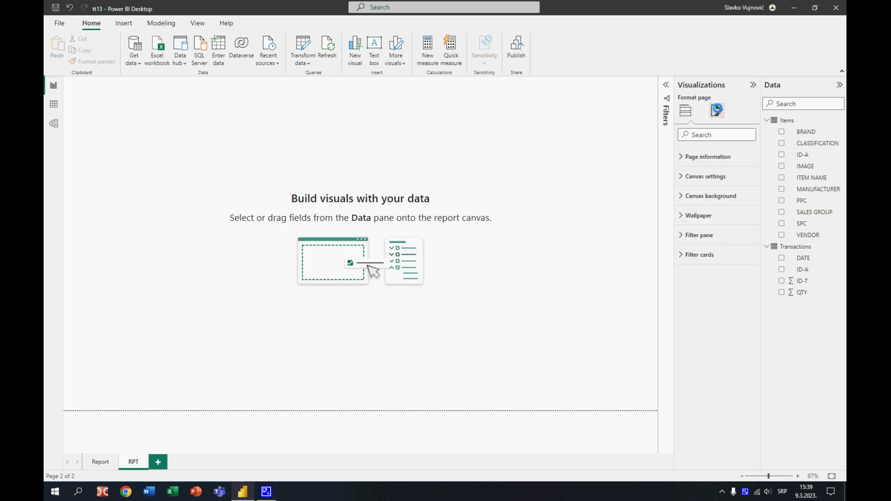
{"action": "left_click", "coordinate": [680, 176]}
{"action": "left_click", "coordinate": [724, 205]}
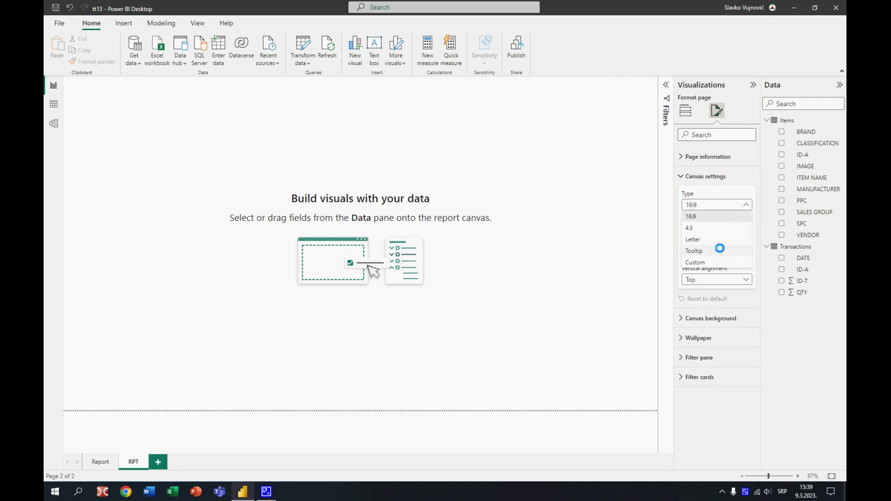
{"action": "left_click", "coordinate": [715, 263]}
{"action": "double_click", "coordinate": [691, 228]}
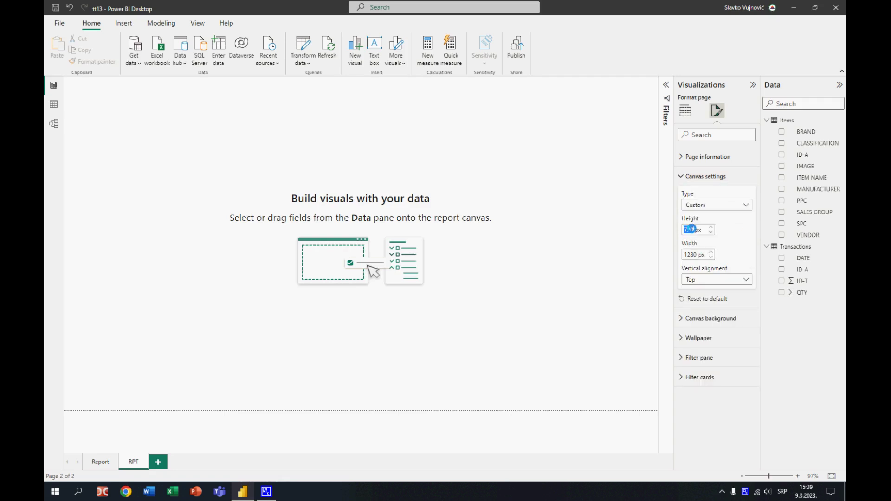
{"action": "type", "text": "300"}
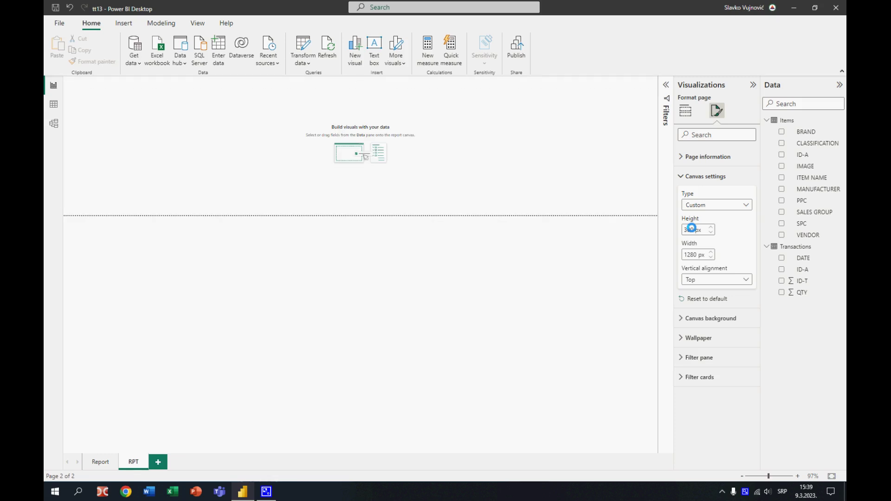
{"action": "double_click", "coordinate": [689, 255]}
{"action": "type", "text": "400"}
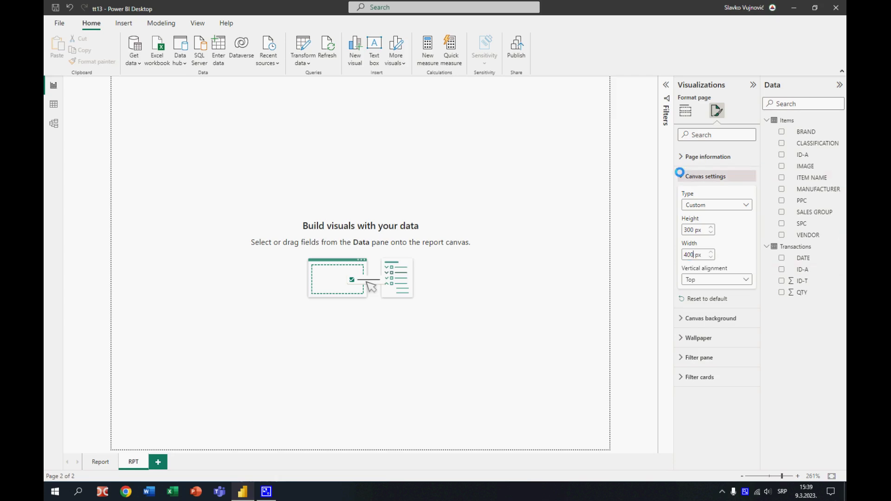
- Give the RPT page a light blue canvas background with 0% transparency
{"action": "left_click", "coordinate": [680, 320]}
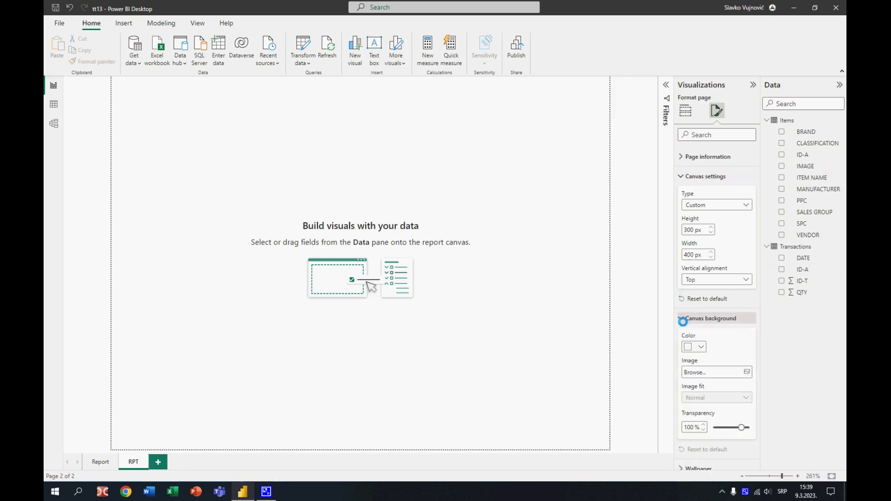
{"action": "left_click", "coordinate": [701, 347]}
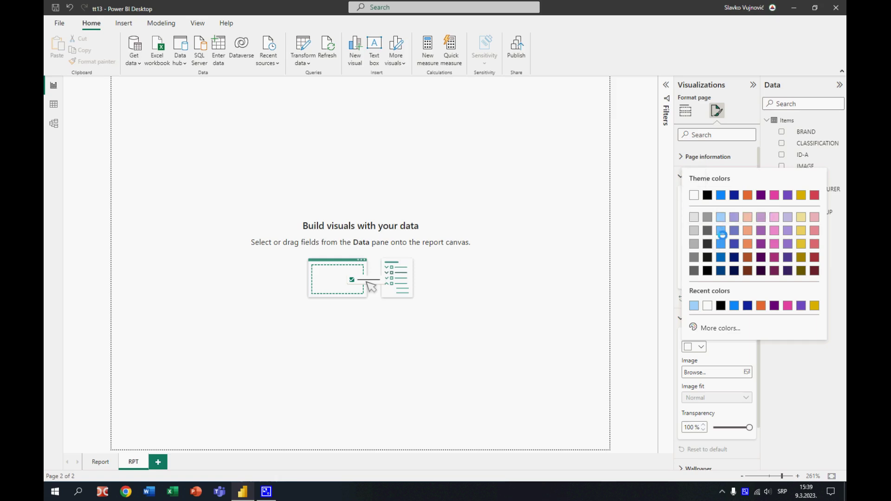
{"action": "left_click", "coordinate": [722, 231]}
{"action": "left_click_drag", "start_coordinate": [749, 427], "coordinate": [692, 425]}
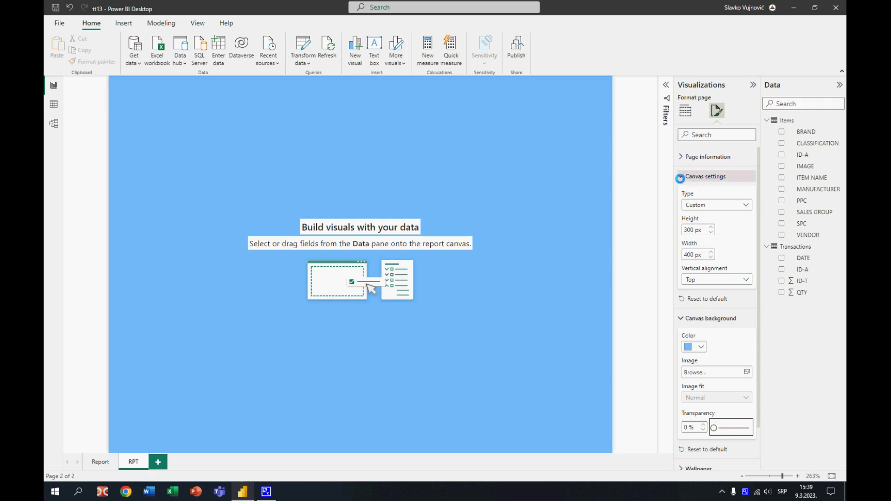
- Allow the RPT page to be used as a tooltip in its page information
{"action": "left_click", "coordinate": [681, 176]}
{"action": "left_click", "coordinate": [681, 157]}
{"action": "left_click", "coordinate": [742, 198]}
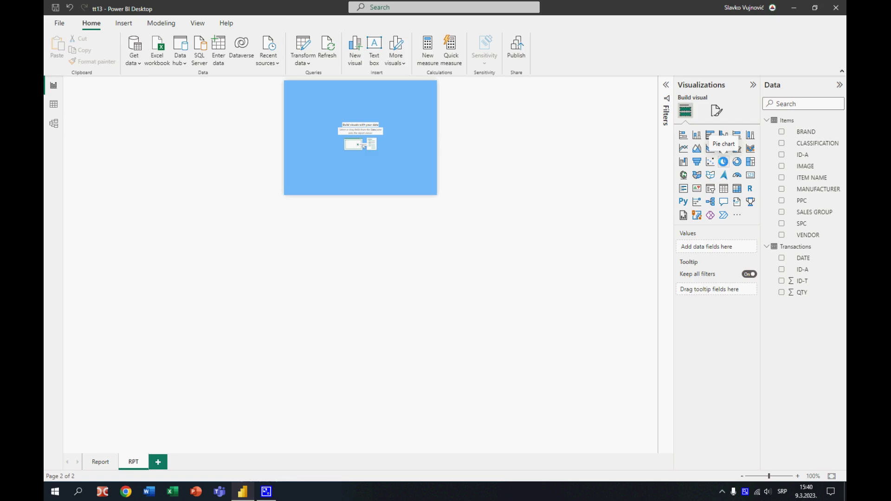
- Insert a pie chart on the RPT page with VENDOR as legend and QTY as values
{"action": "left_click", "coordinate": [724, 162]}
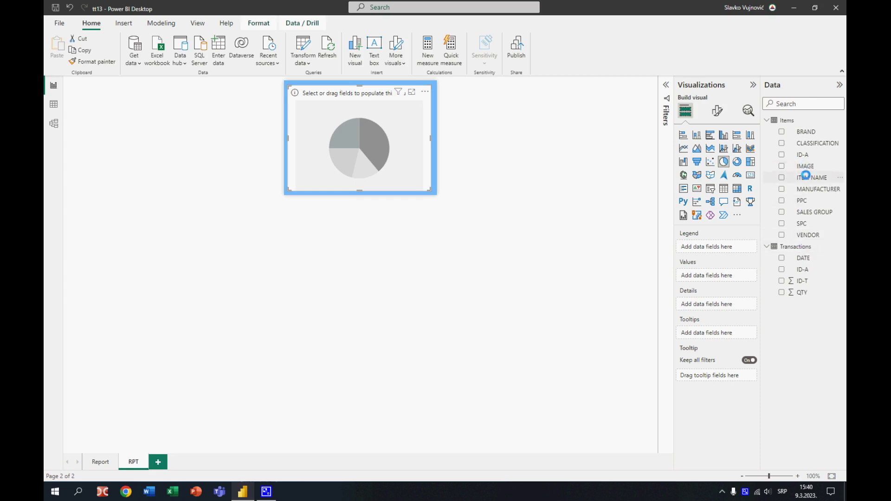
{"action": "left_click_drag", "start_coordinate": [807, 235], "coordinate": [740, 245]}
{"action": "left_click_drag", "start_coordinate": [800, 289], "coordinate": [720, 276]}
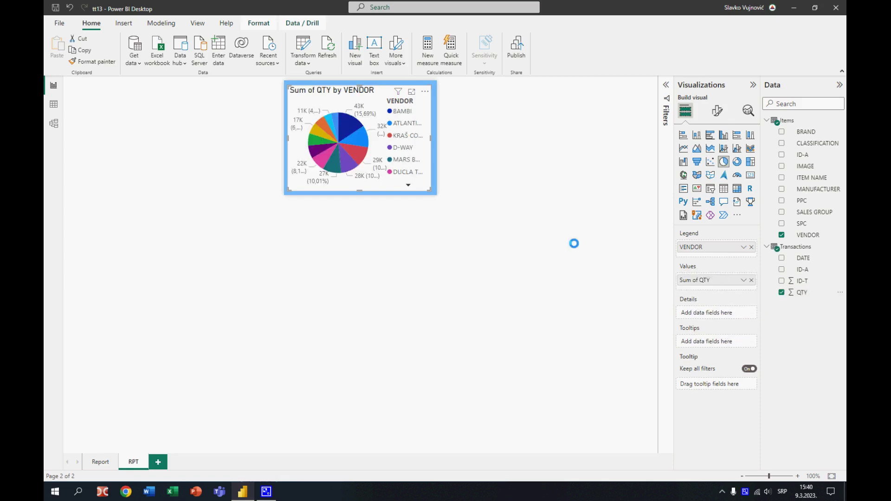
- Fit the RPT page to the view and widen the pie chart slightly to even out its margins
{"action": "left_click", "coordinate": [202, 23]}
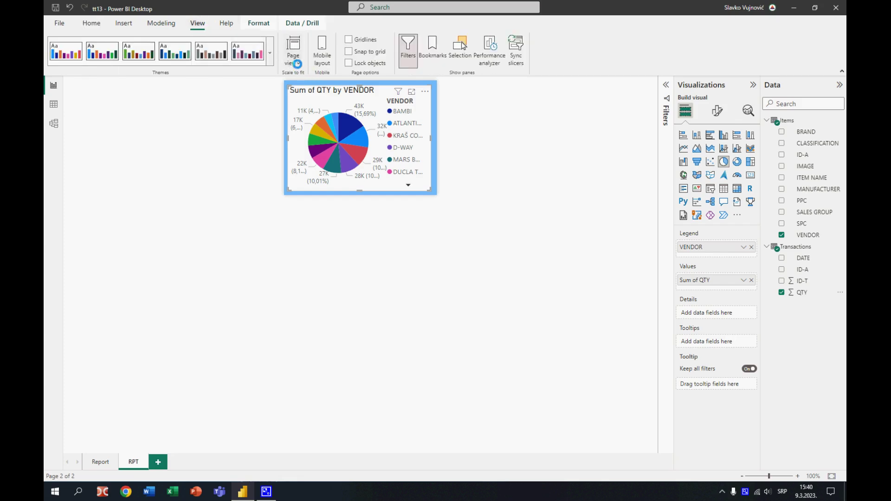
{"action": "left_click", "coordinate": [295, 62]}
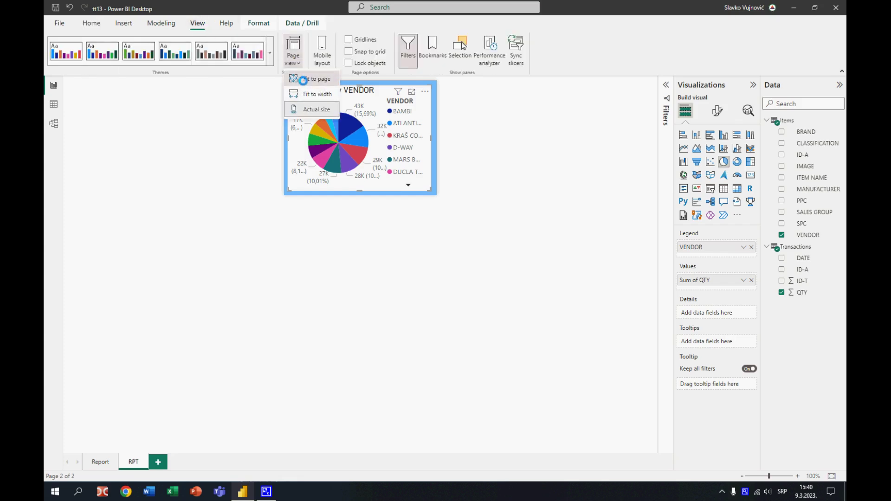
{"action": "left_click", "coordinate": [310, 79]}
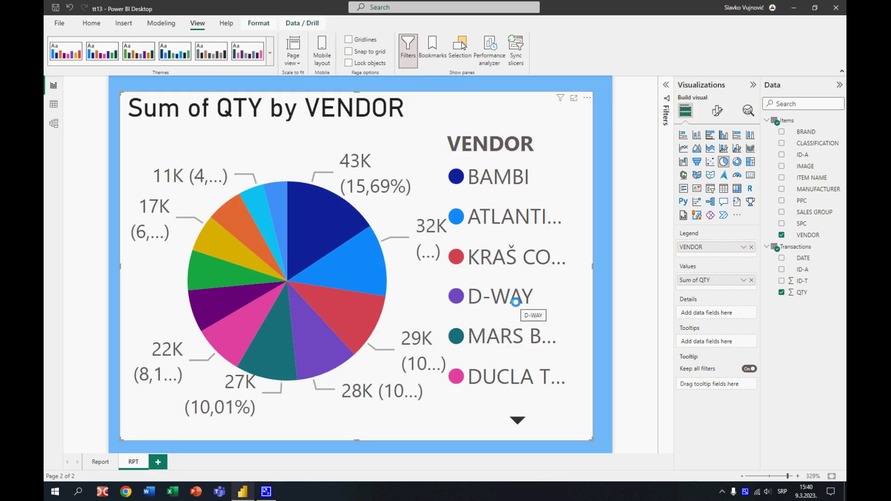
{"action": "left_click_drag", "start_coordinate": [592, 267], "coordinate": [597, 266]}
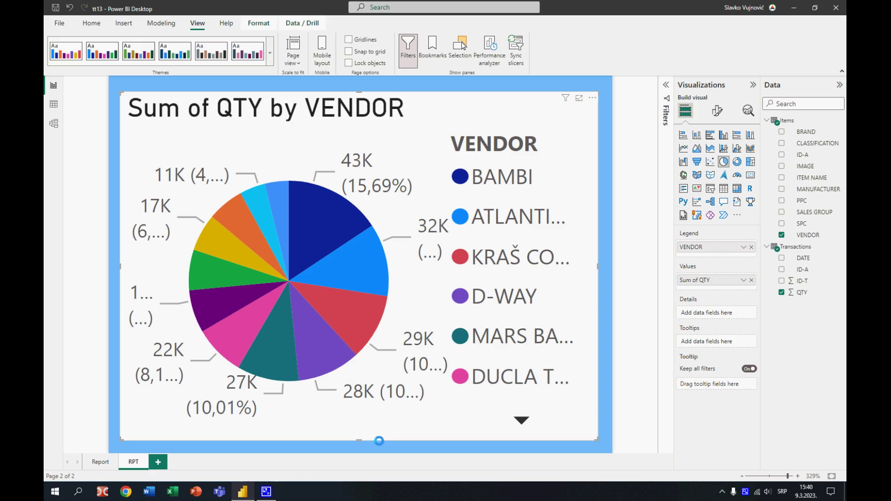
- Set the Report page's column chart to use a report page tooltip from the RPT page
{"action": "left_click", "coordinate": [98, 461]}
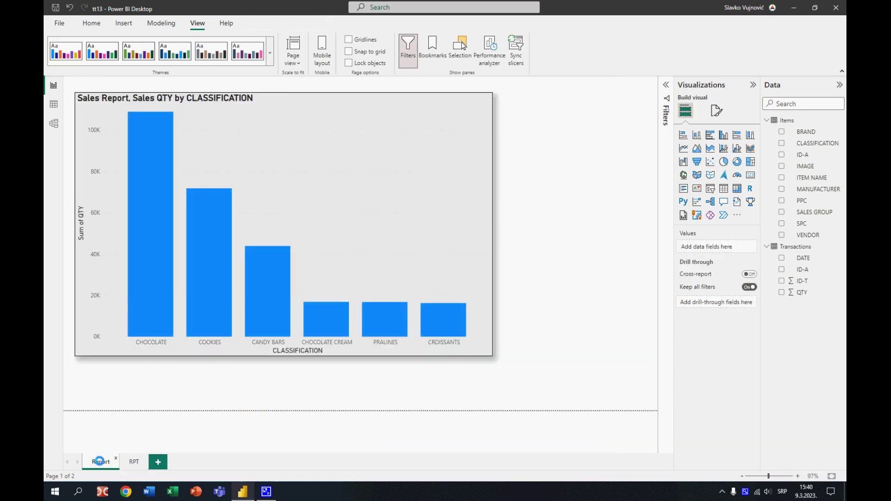
{"action": "left_click", "coordinate": [717, 111]}
{"action": "left_click", "coordinate": [458, 194]}
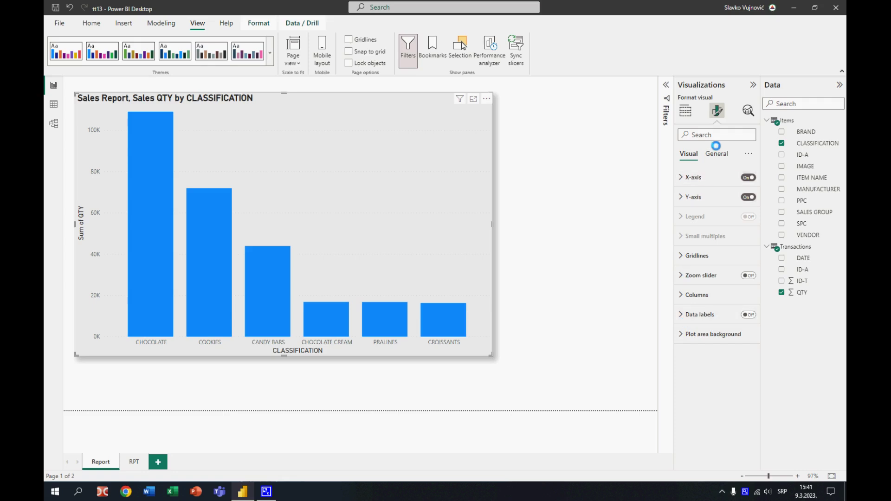
{"action": "left_click", "coordinate": [716, 154]}
{"action": "left_click", "coordinate": [680, 256]}
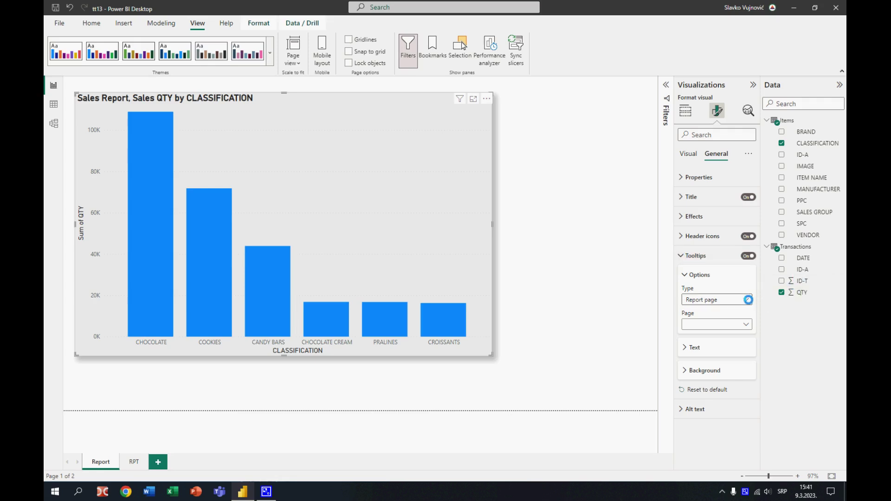
{"action": "left_click", "coordinate": [747, 324]}
{"action": "left_click", "coordinate": [719, 346]}
{"action": "left_click", "coordinate": [573, 313]}
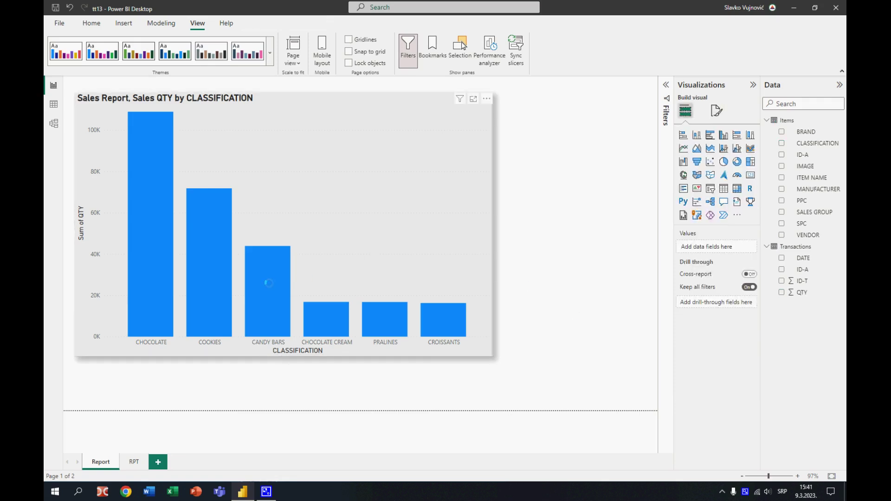
- Examine the vendor pie chart tooltip on the CHOCOLATE, COOKIES, CANDY BARS and CHOCOLATE CREAM columns
{"action": "mouse_move", "coordinate": [267, 283]}
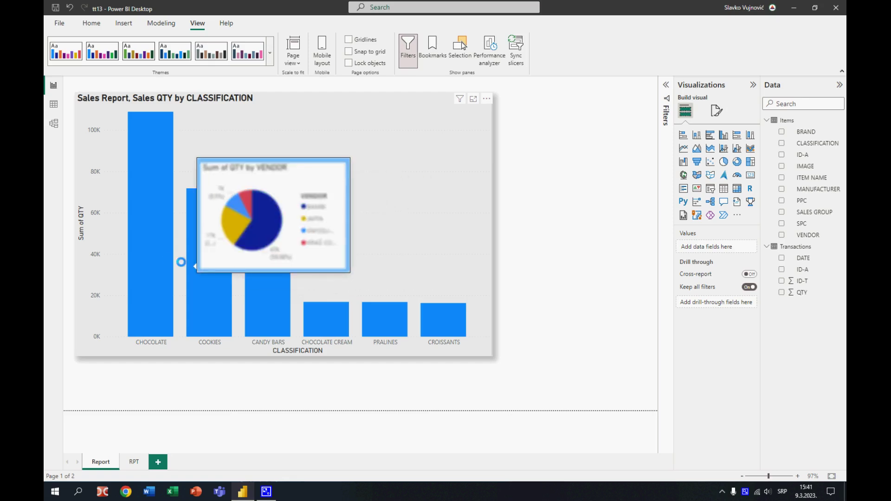
{"action": "mouse_move", "coordinate": [160, 255]}
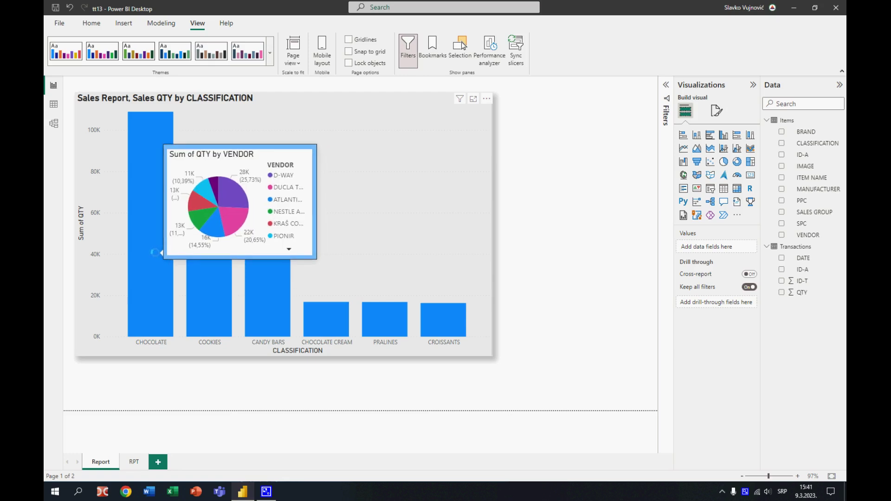
{"action": "mouse_move", "coordinate": [206, 290]}
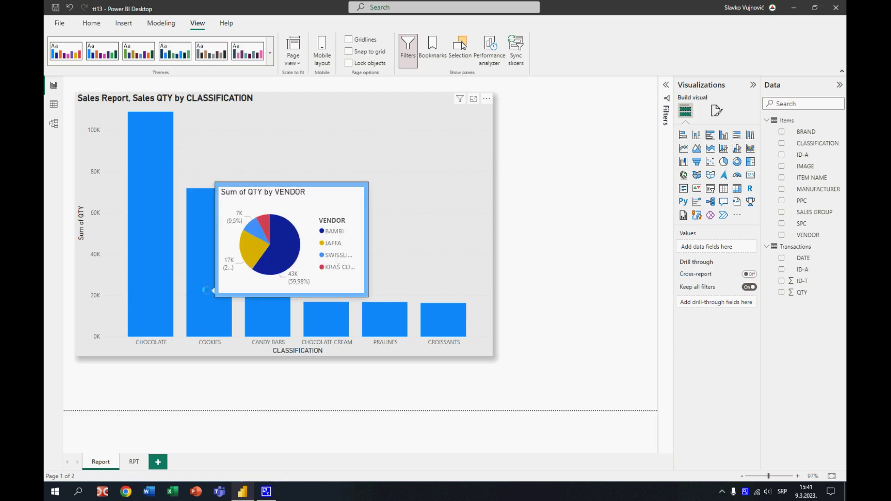
{"action": "mouse_move", "coordinate": [269, 310]}
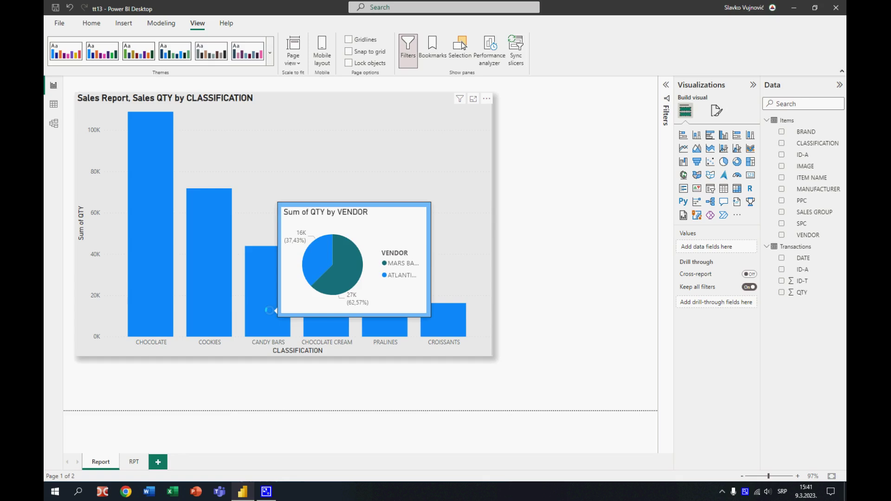
{"action": "mouse_move", "coordinate": [328, 318]}
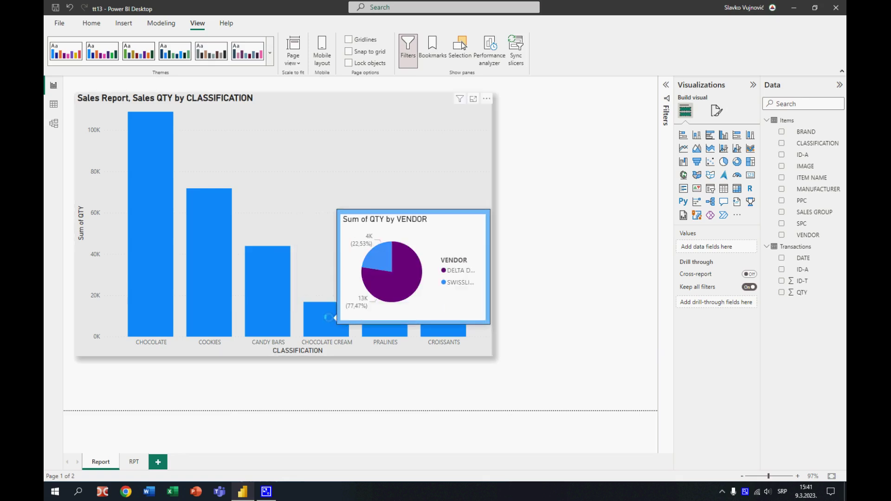